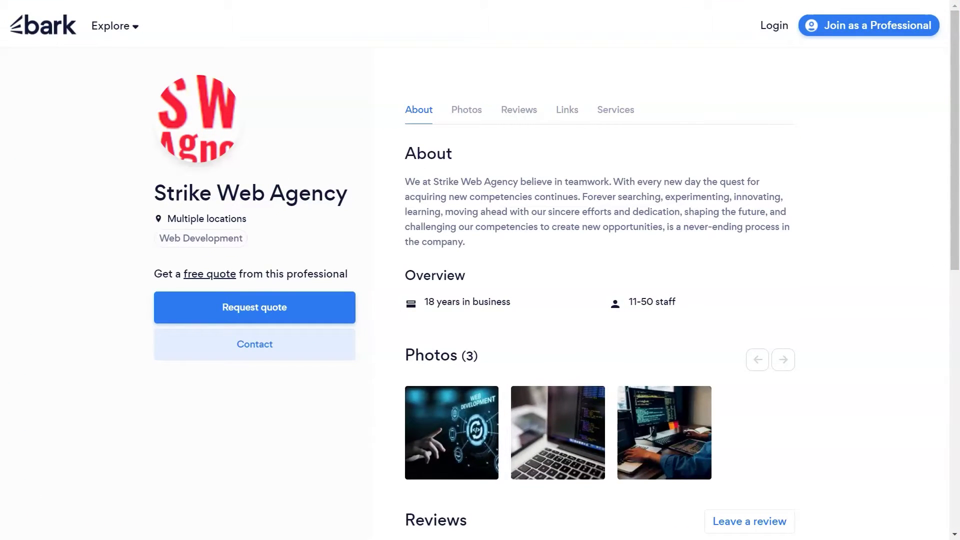
Step: Email Strike Web Agency a Bark contact request with the pasted web-development inquiry message
left_click(257, 344)
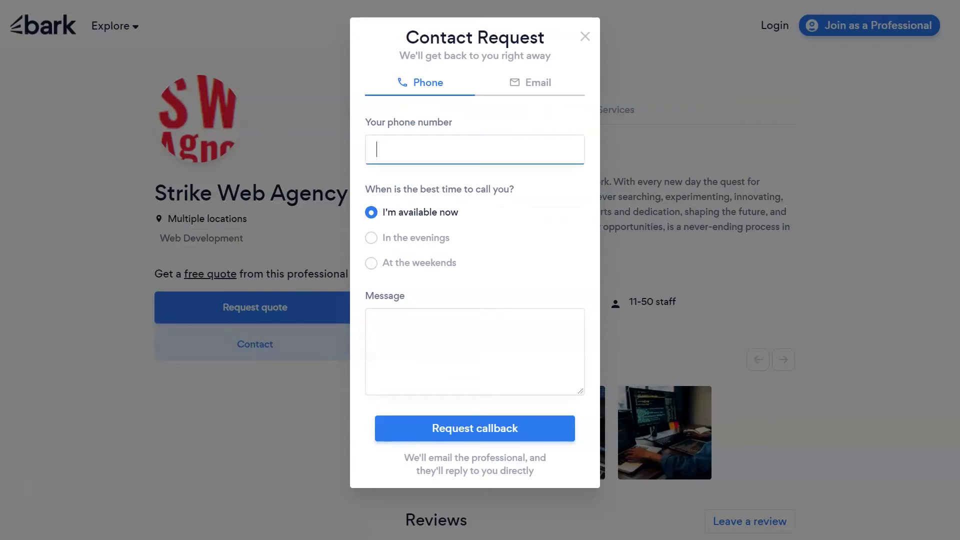
left_click(536, 84)
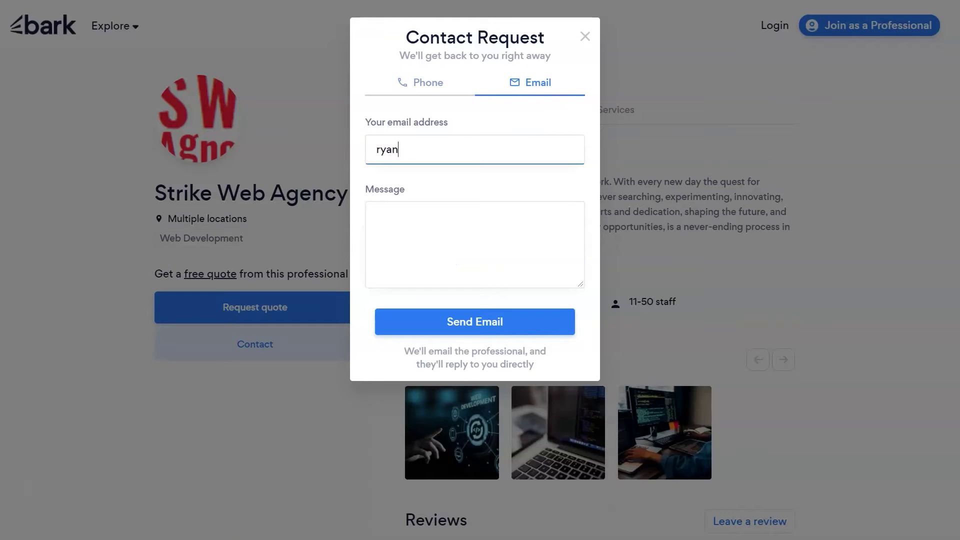
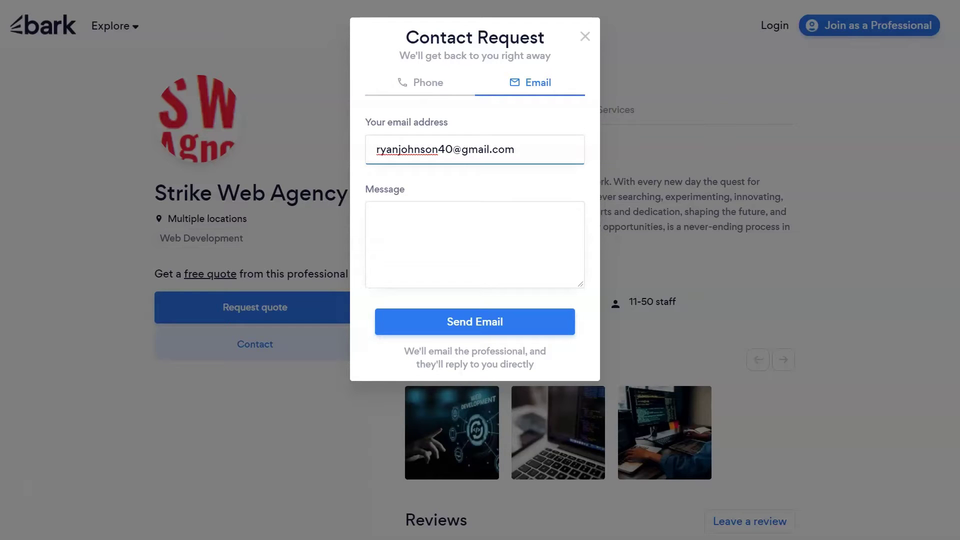
left_click(423, 236)
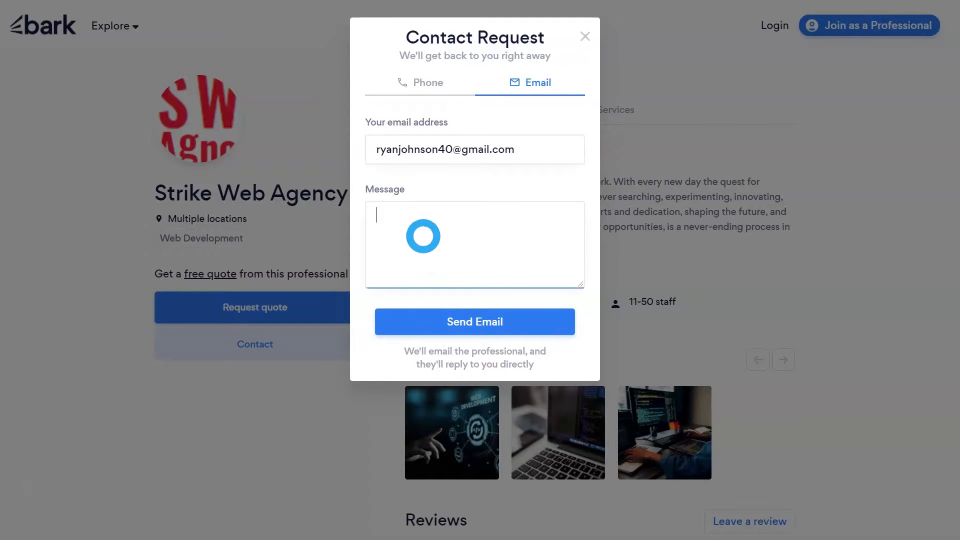
key("ctrl+v")
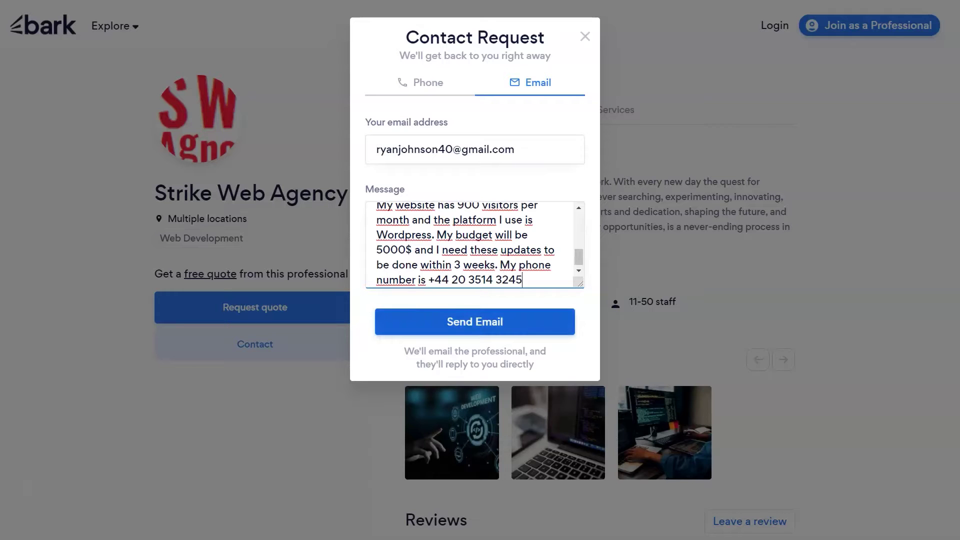
left_click(479, 320)
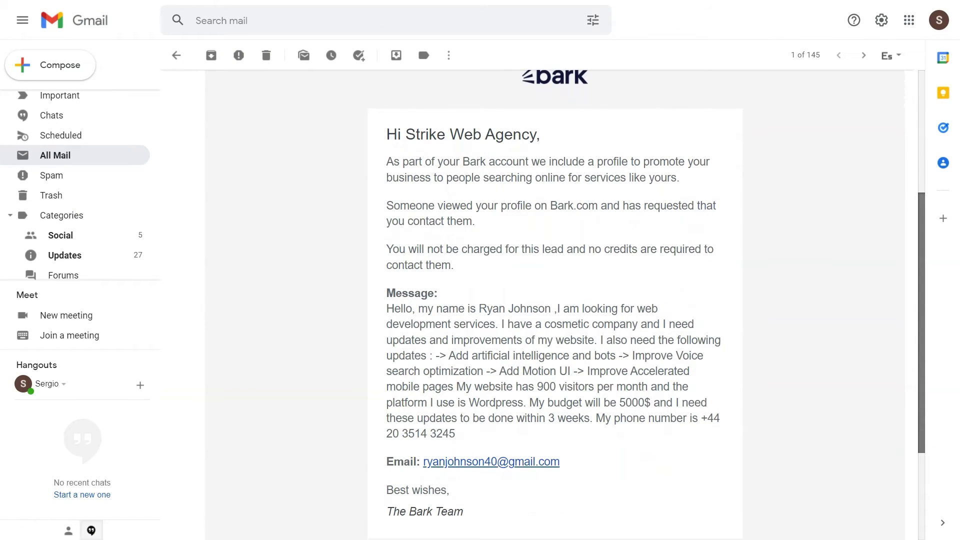
Step: Scroll up through the Bark notification email to read the inquiry message
scroll(555, 300, "up", 1)
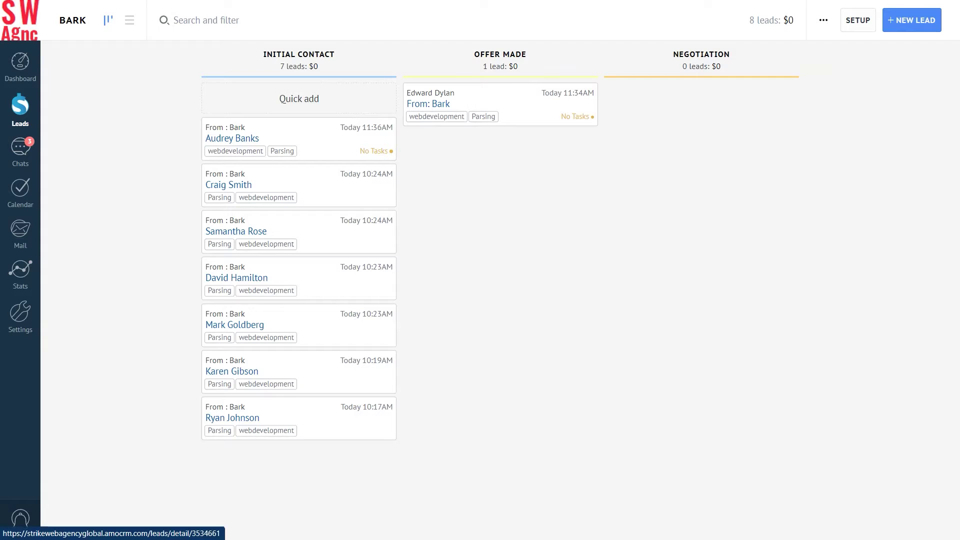
Step: Open the parsed Bark lead at the bottom of the Initial Contact column
left_click(279, 412)
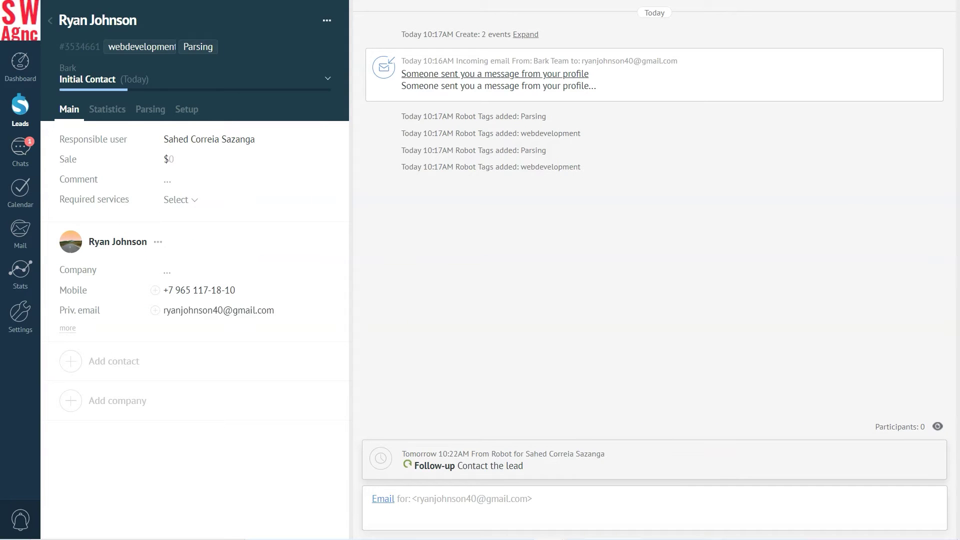
Step: Send the lead a WhatsApp greeting template through their mobile number
left_click(199, 289)
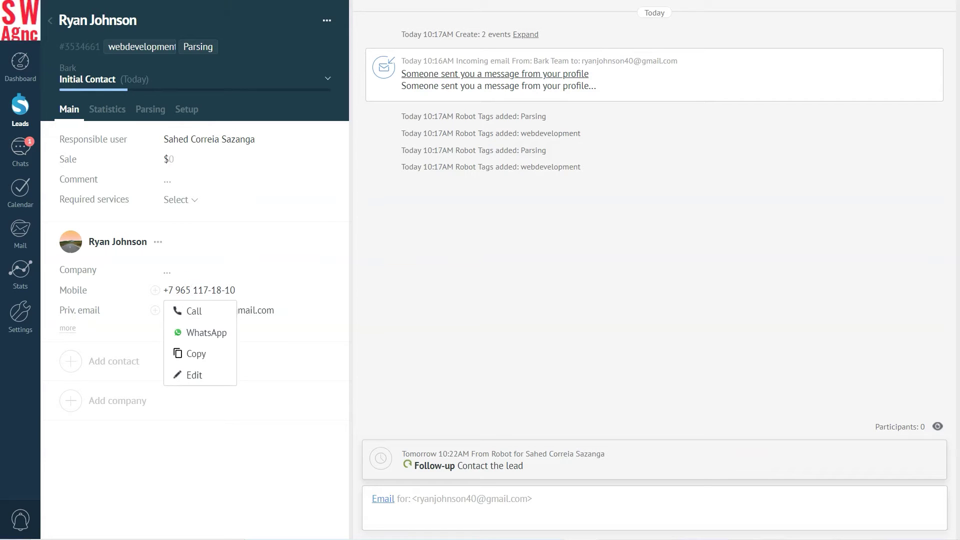
left_click(195, 333)
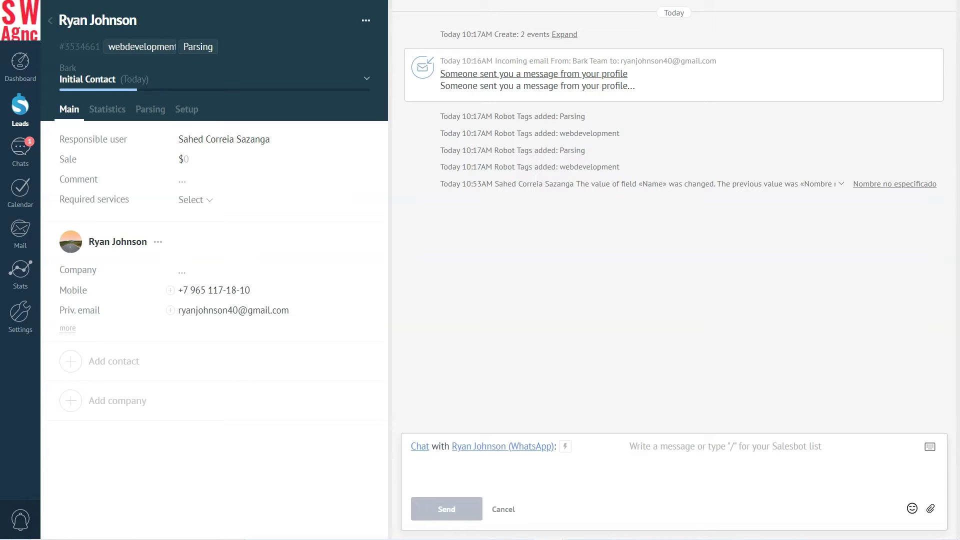
left_click(565, 446)
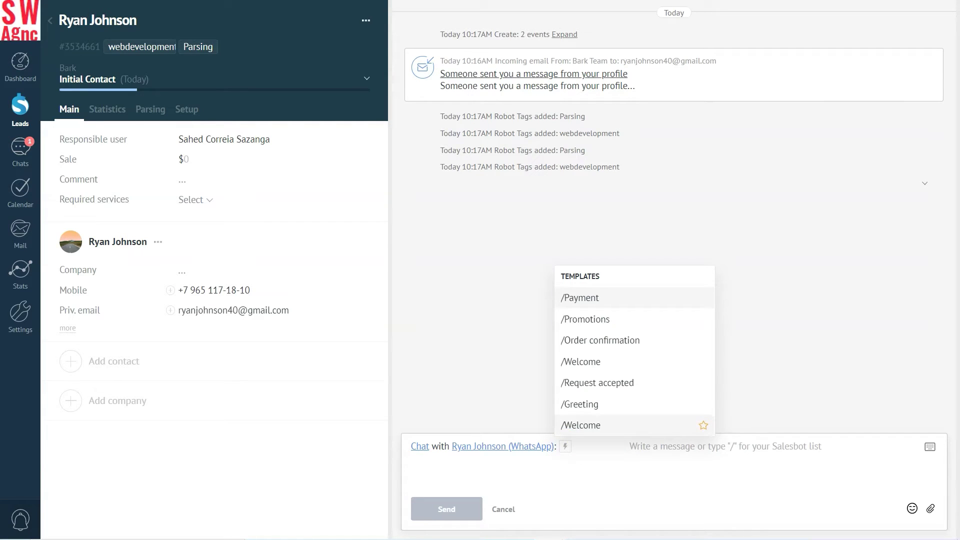
left_click(583, 298)
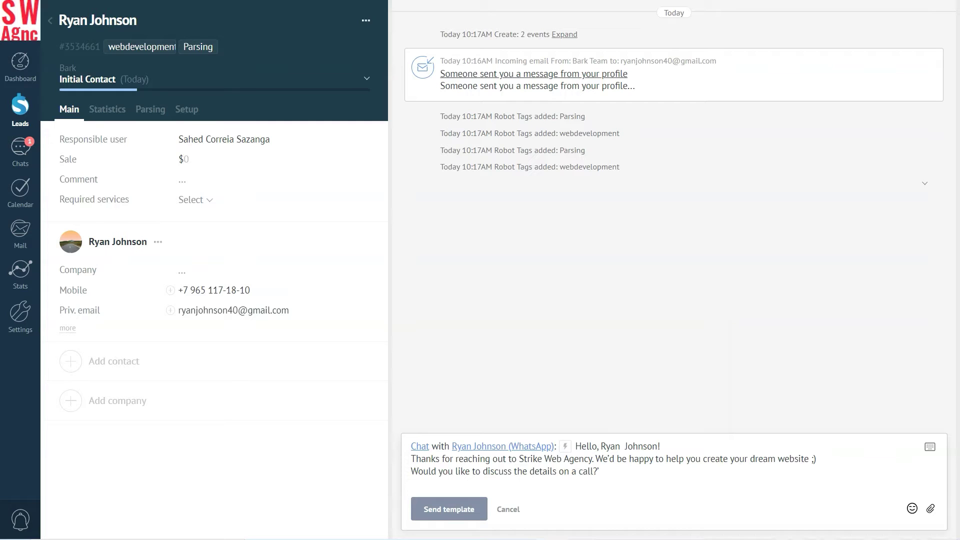
left_click(442, 509)
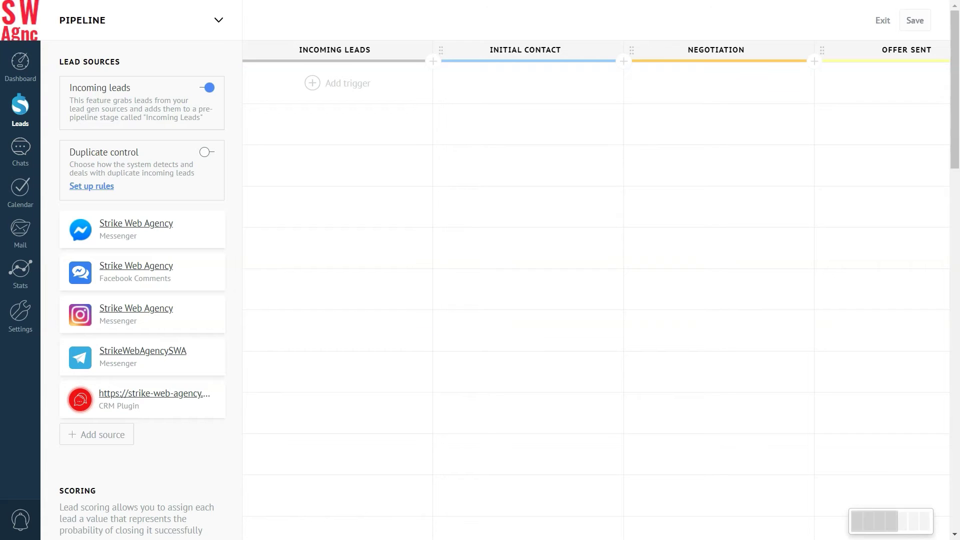
Step: Add a pipeline named Bark and go to its empty leads board to start a new lead
left_click(218, 20)
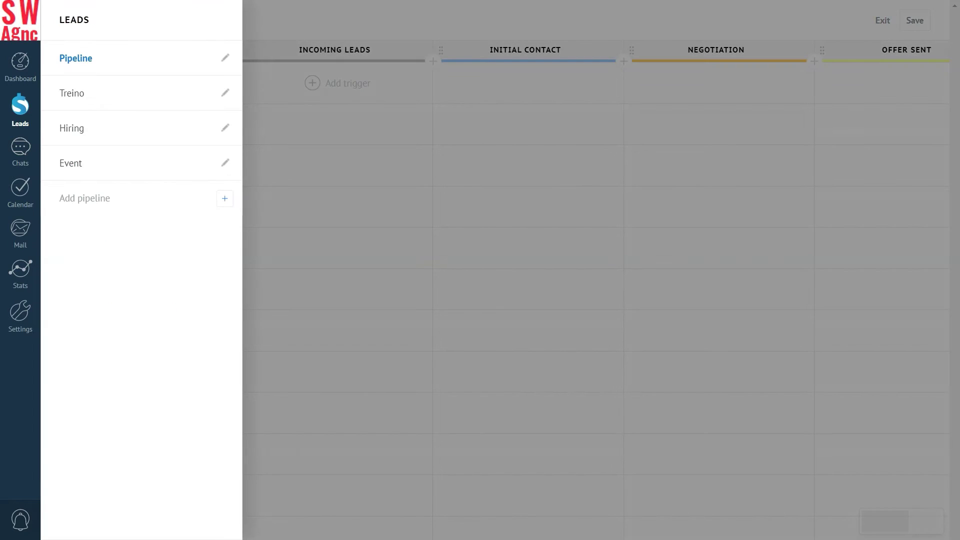
left_click(92, 198)
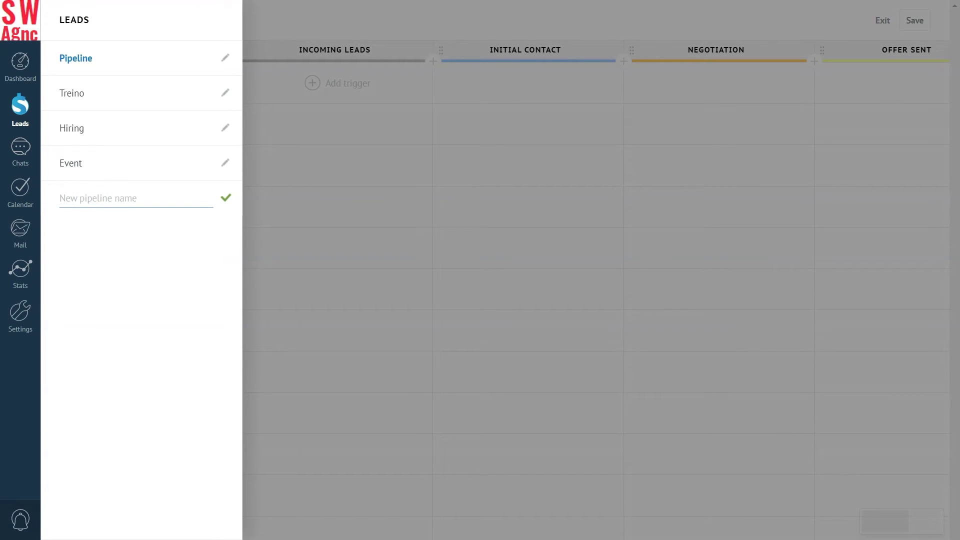
type("Bark")
left_click(226, 197)
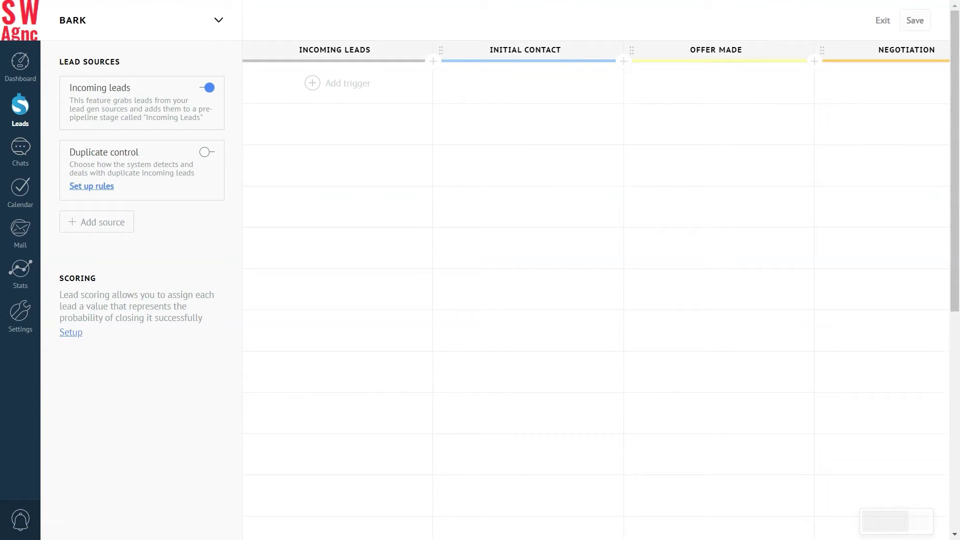
left_click(20, 105)
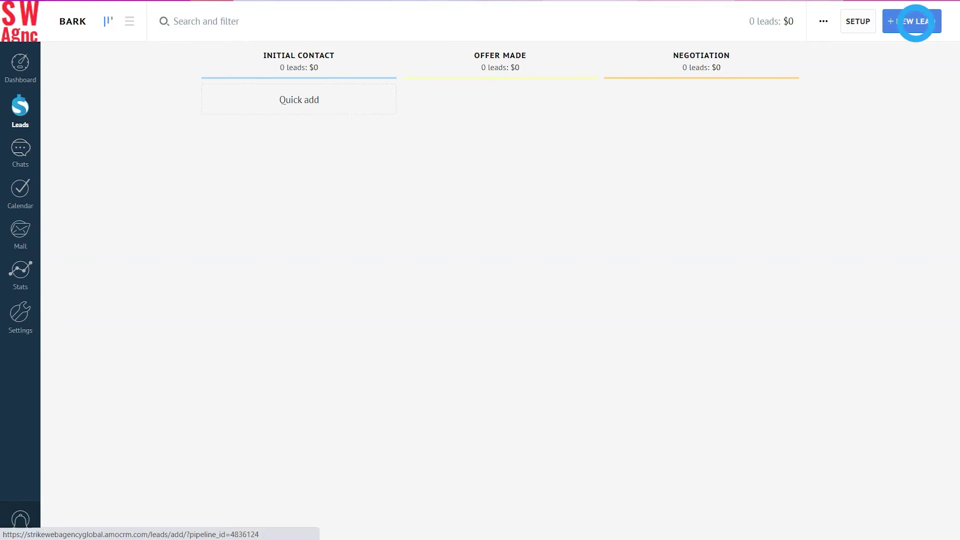
left_click(912, 21)
Step: Add a Parsing field group to the lead fields with a Name field
left_click(100, 110)
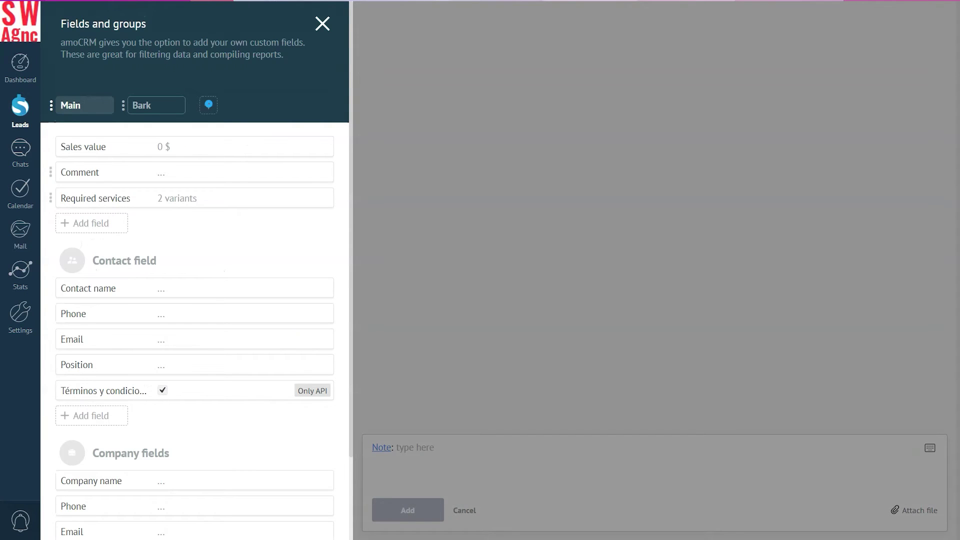
left_click(208, 105)
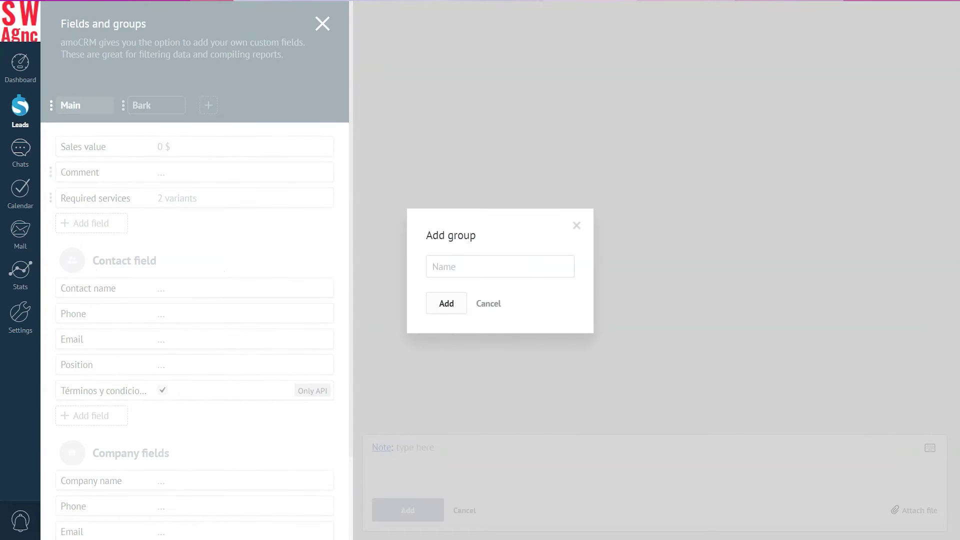
type("Painting")
key("Return")
left_click(81, 146)
type("Name")
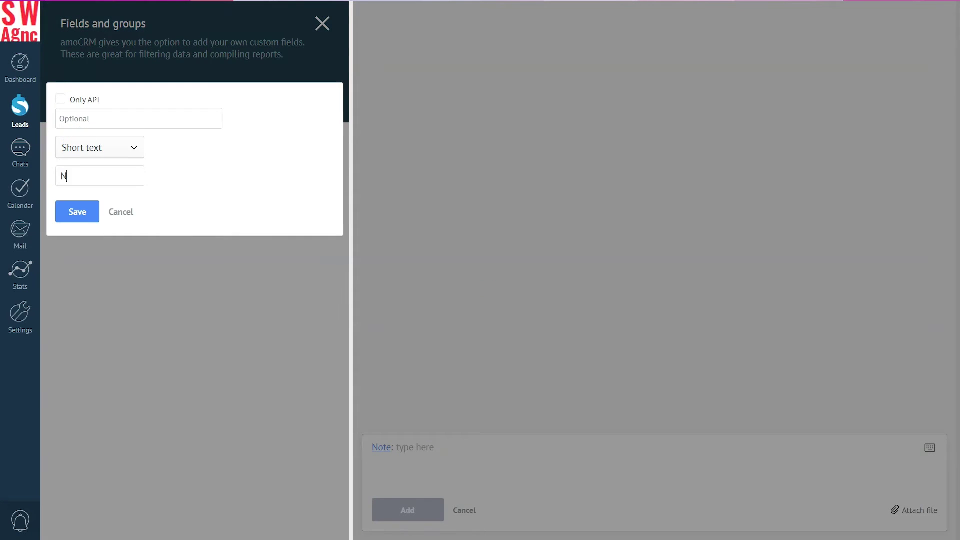
left_click(75, 213)
Step: Add fields 'What do you need developing' and 'What updates to the website would you like'
left_click(79, 170)
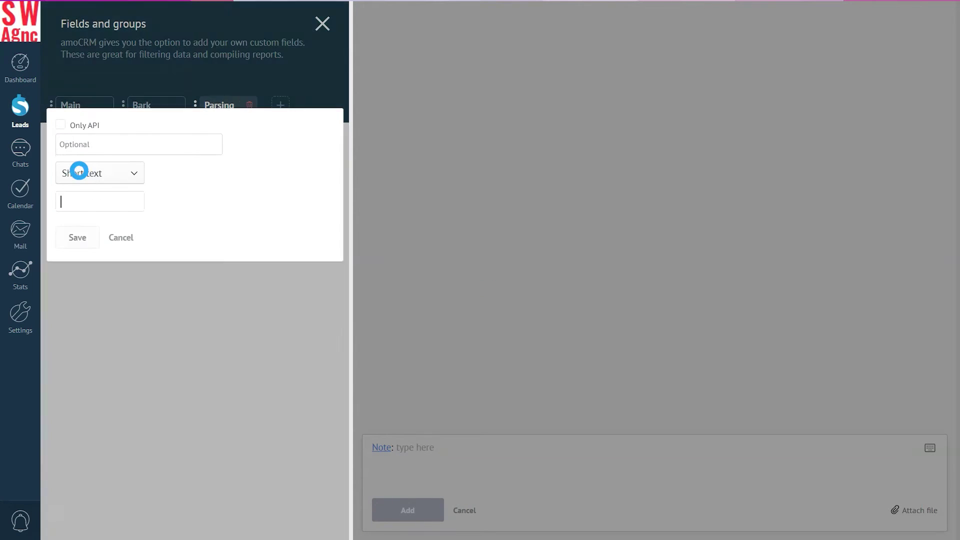
type("What do you need develop")
type("ing")
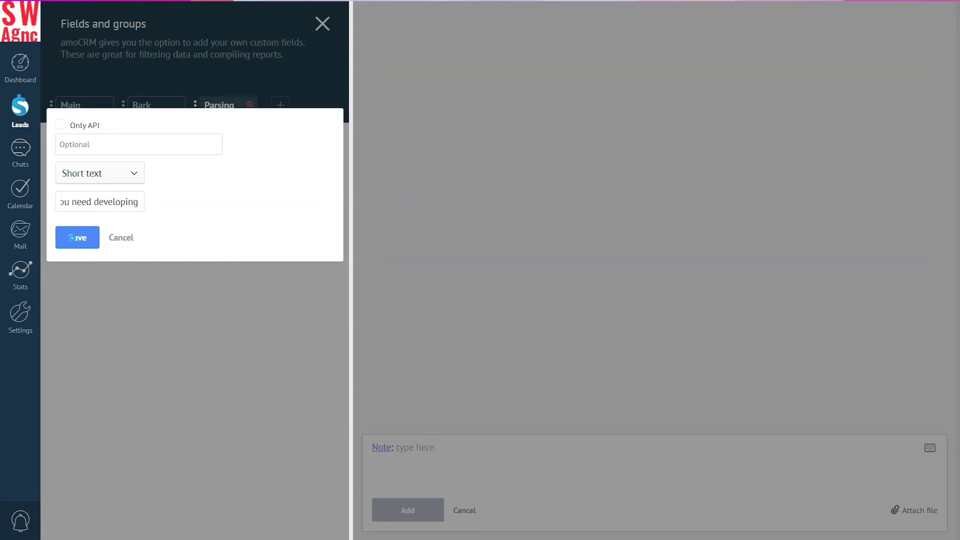
left_click(72, 236)
left_click(78, 200)
type("W")
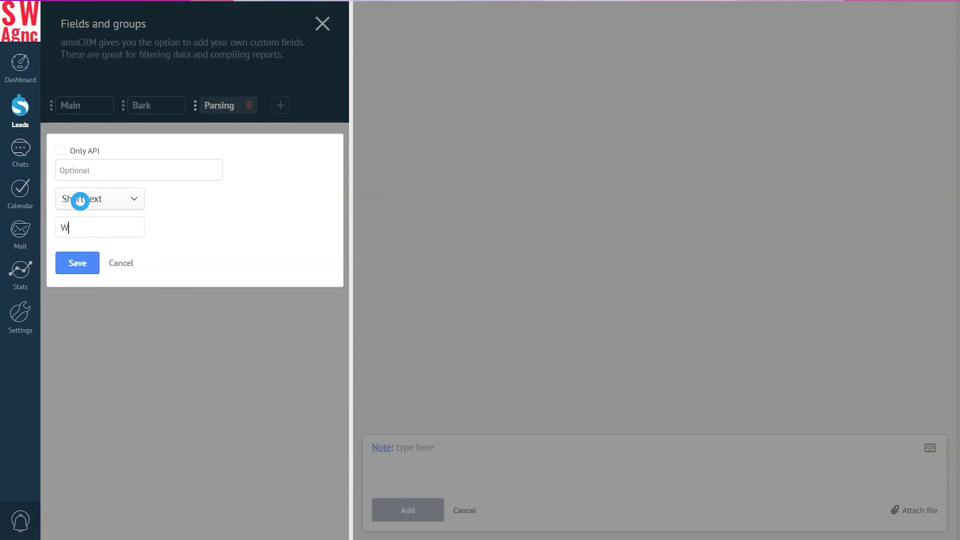
type("hat updates to the website would you like")
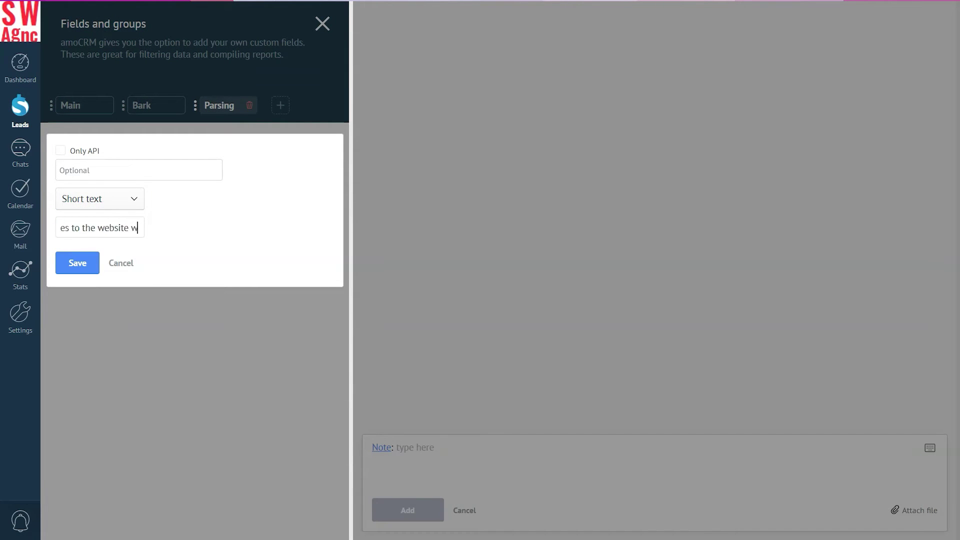
left_click(77, 261)
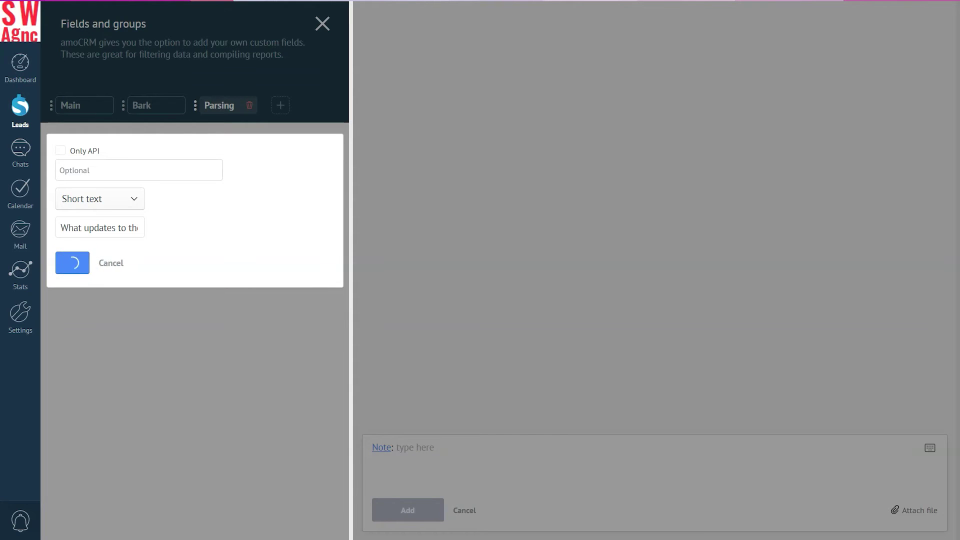
Step: Add fields 'How many website visitors do you get each month' and 'Which website platform do you currently use'
left_click(82, 223)
type("How many we")
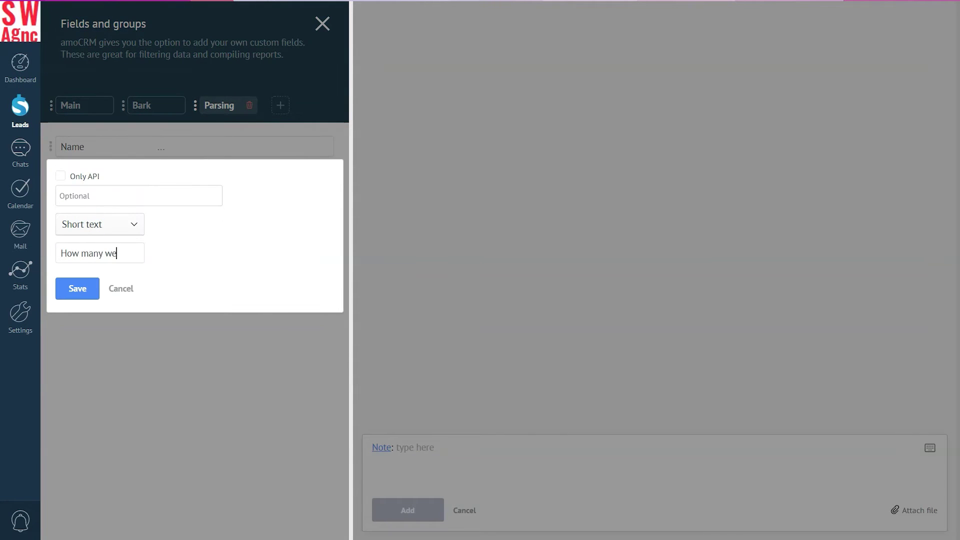
type("bsite visitors do you get each month")
left_click(78, 288)
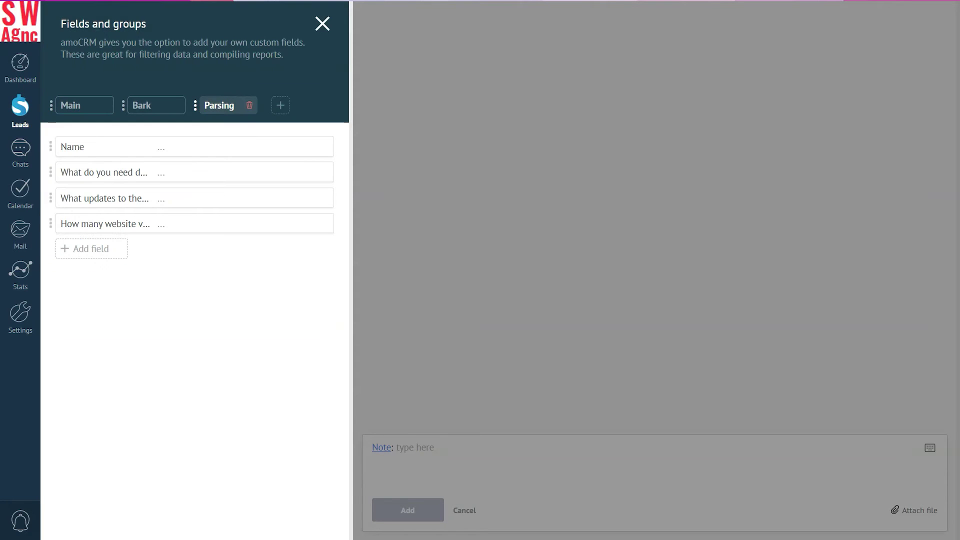
left_click(88, 248)
type("Which website platfor")
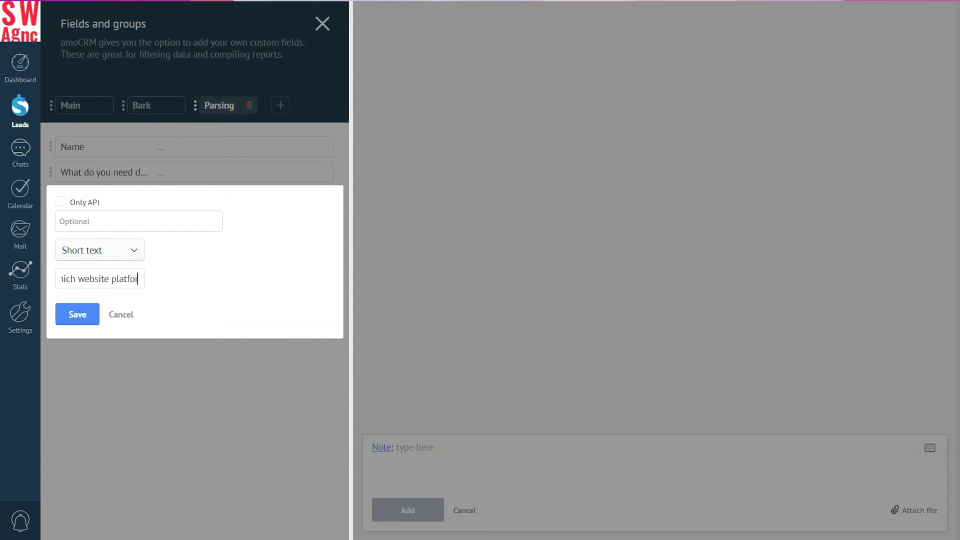
type("m do you currently use")
left_click(72, 314)
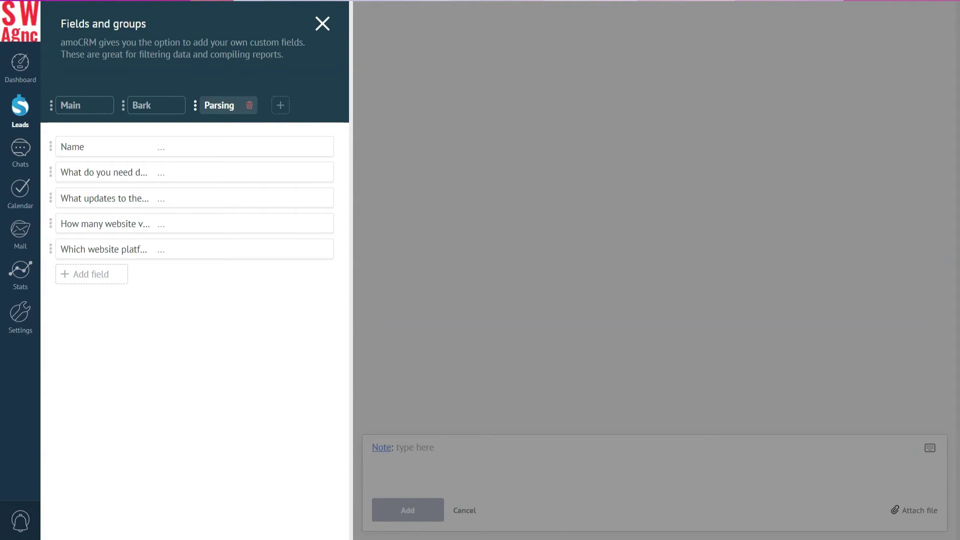
left_click(20, 105)
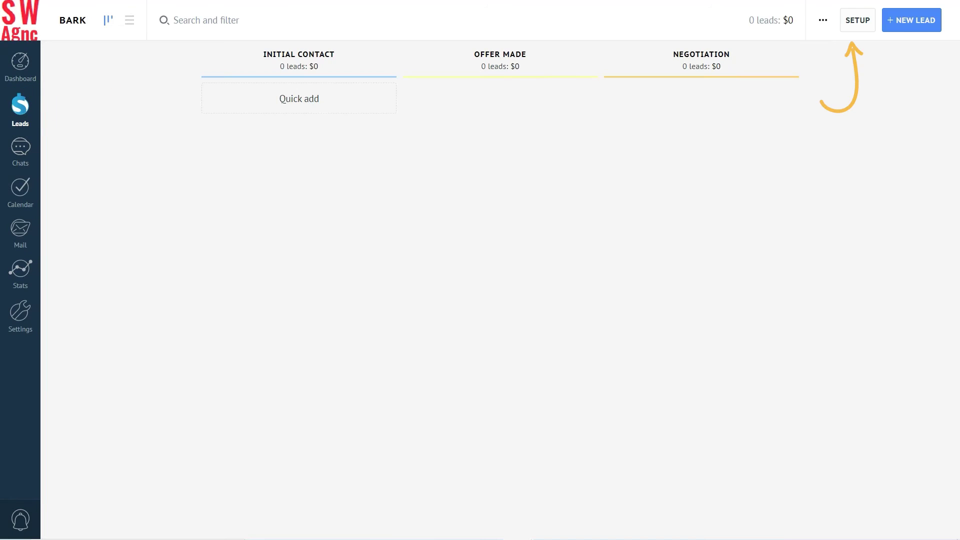
Step: Add Email parsing as a new lead source in the Bark pipeline setup
left_click(852, 20)
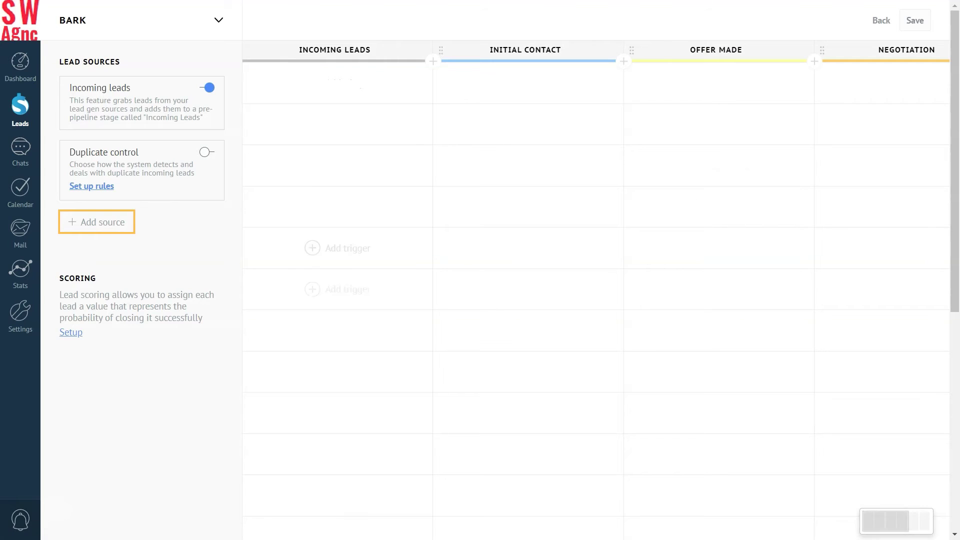
left_click(86, 220)
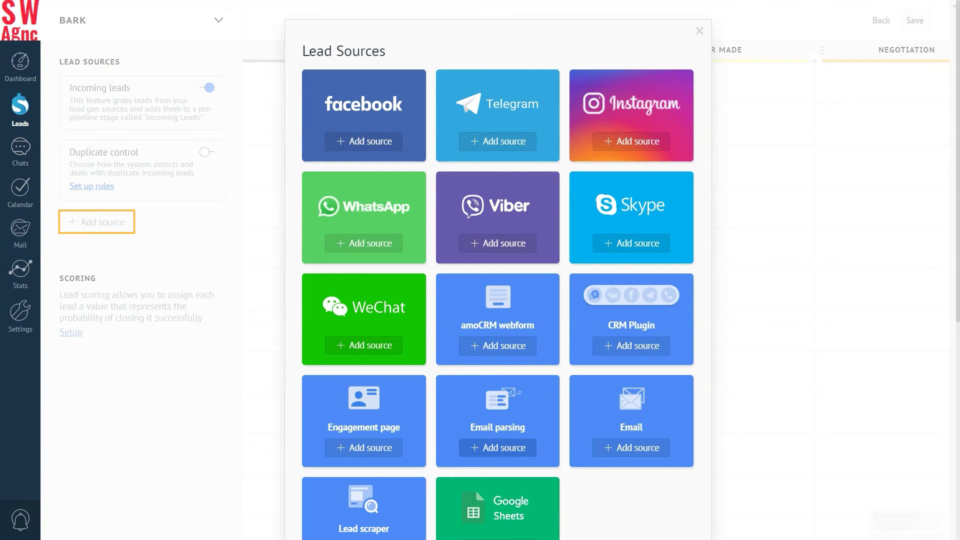
left_click(496, 449)
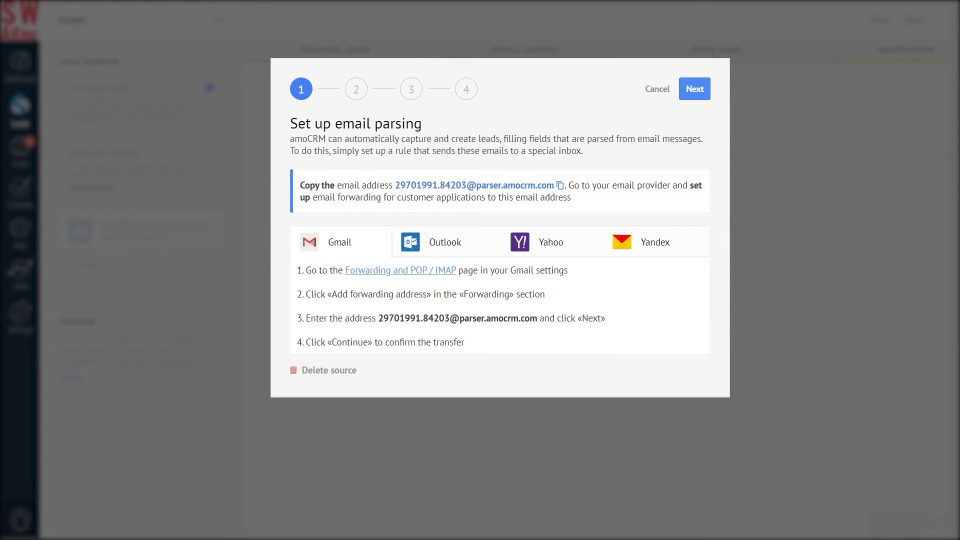
Step: Advance the email parsing wizard through the forwarding steps to field matching
key("Return")
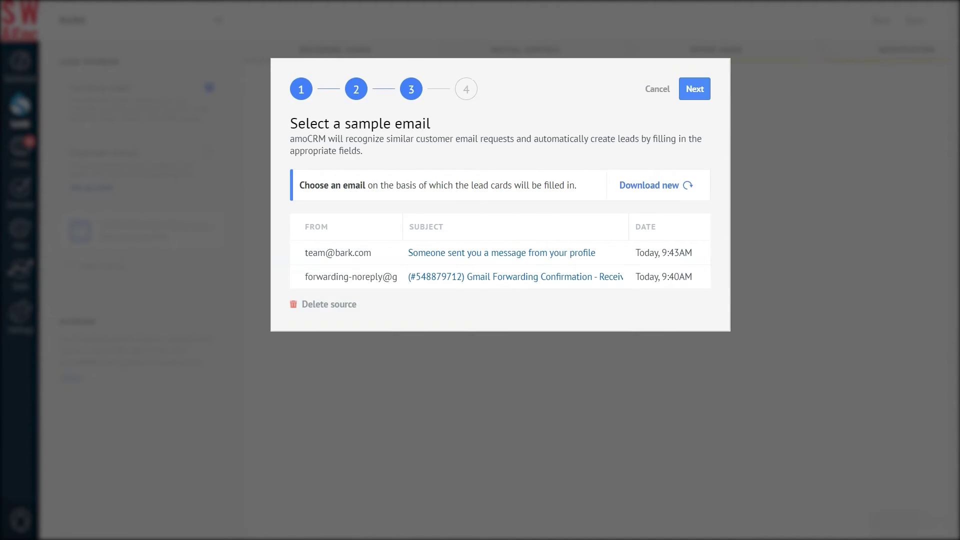
key("Return")
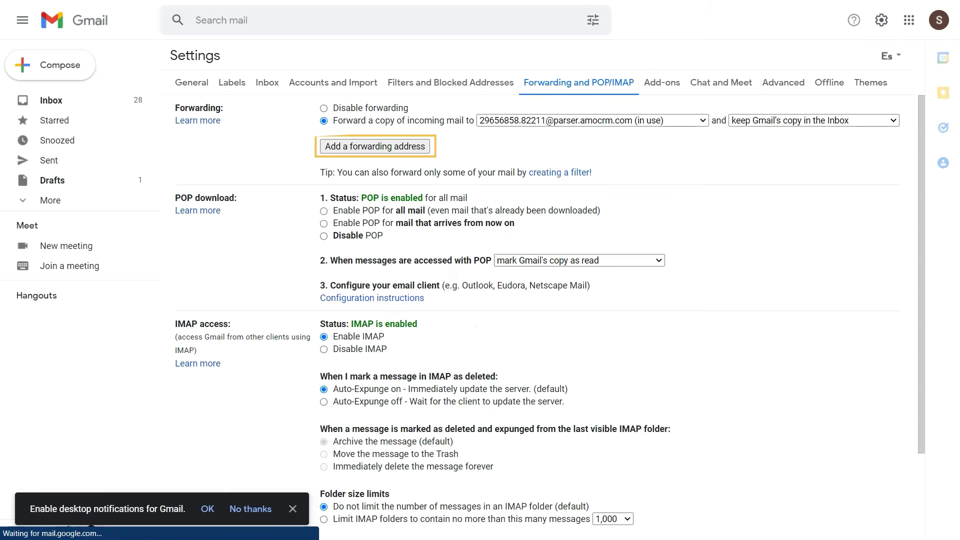
Step: Add the copied amoCRM parser address as a Gmail forwarding address and approve it
left_click(373, 145)
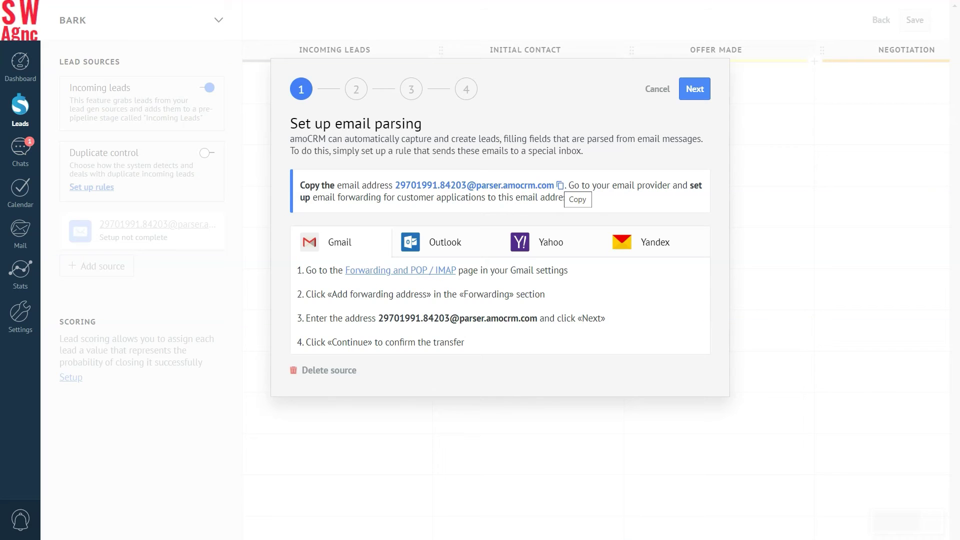
left_click(560, 186)
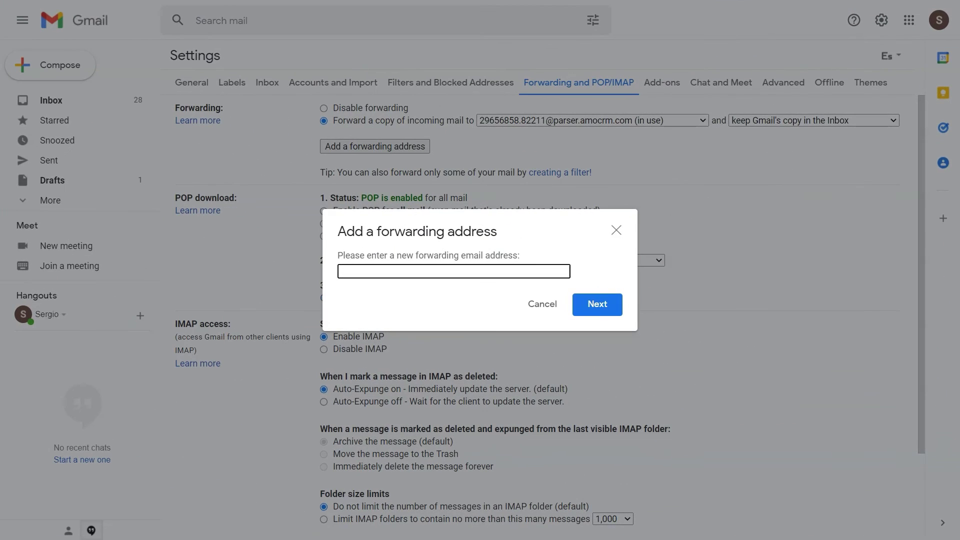
key("ctrl+v")
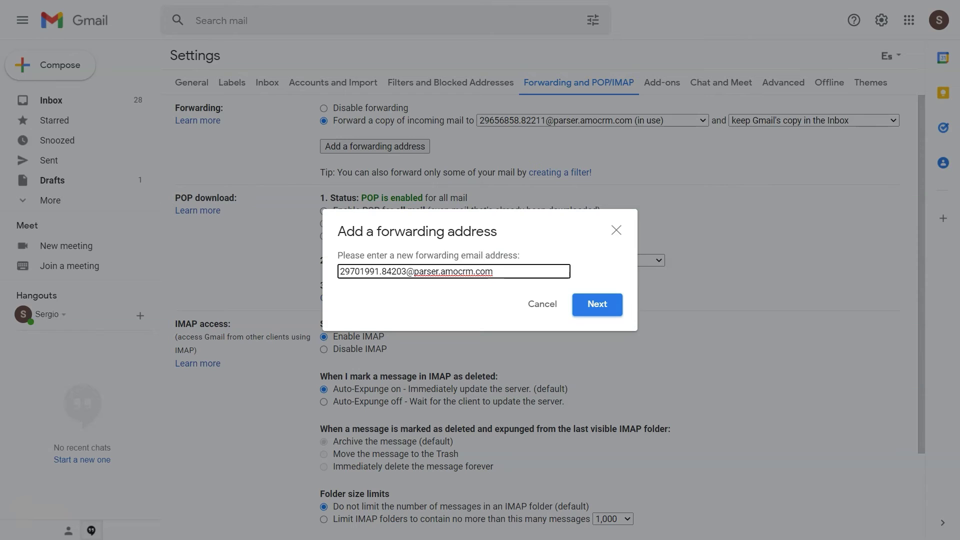
left_click(592, 306)
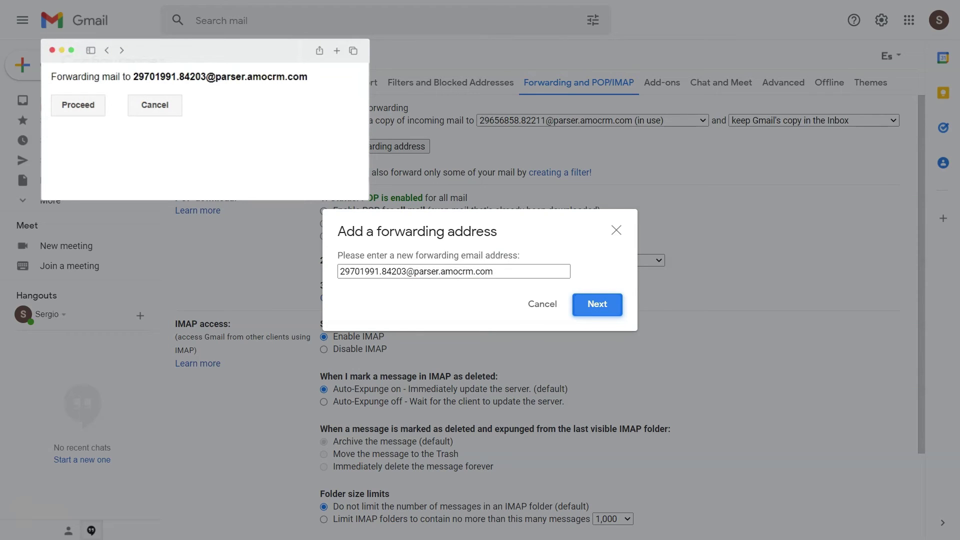
left_click(78, 103)
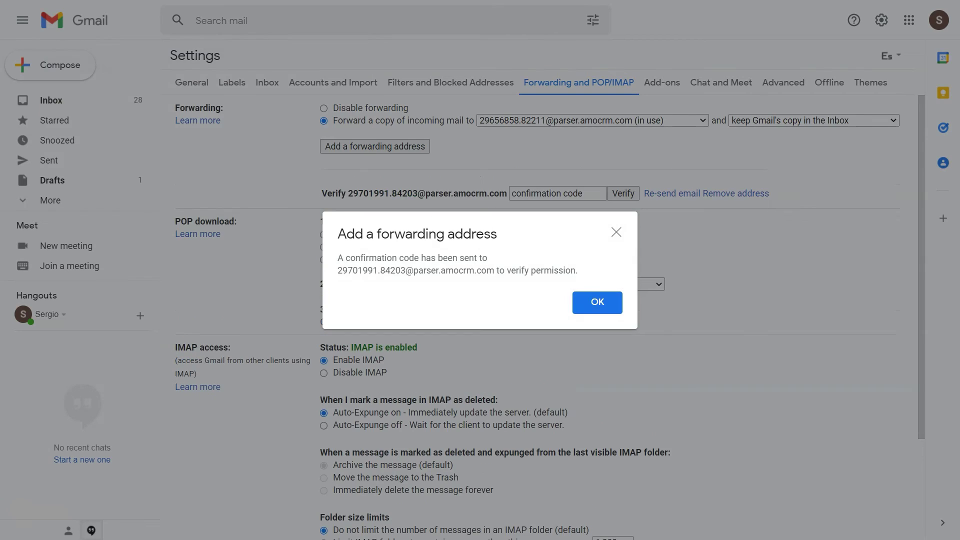
left_click(597, 303)
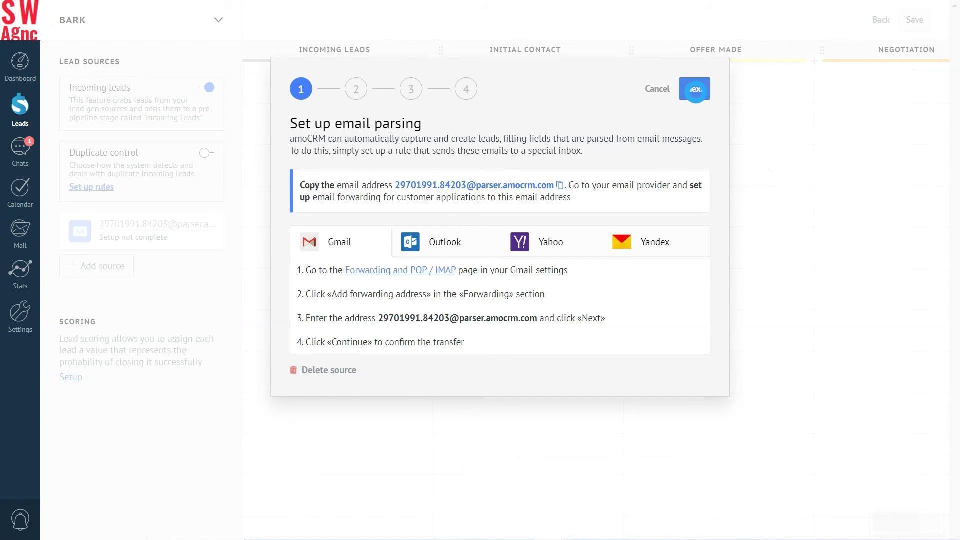
left_click(694, 88)
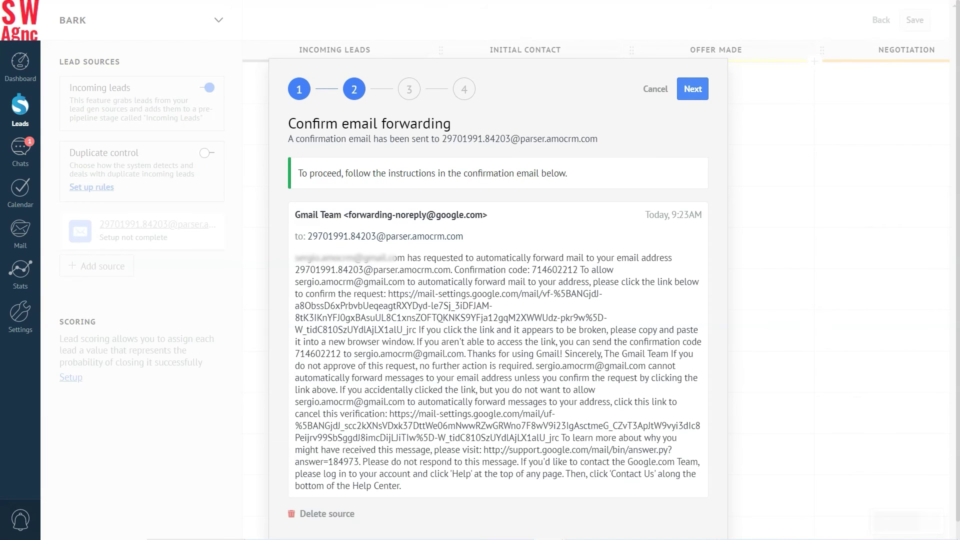
Step: Select the confirmation code in Gmail's forwarding confirmation email
left_click_drag(532, 269, 577, 270)
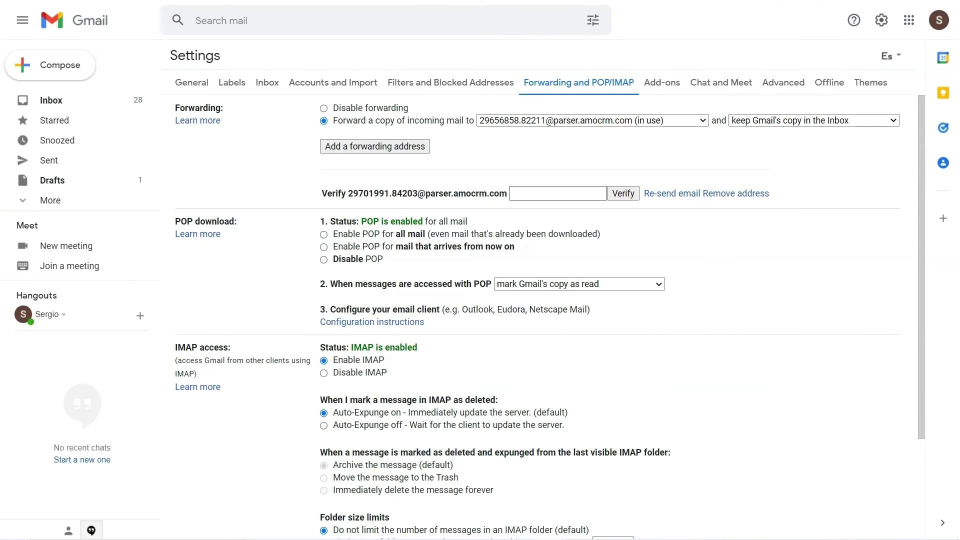
Step: Verify the amoCRM parser forwarding address with the pasted confirmation code and keep incoming-mail forwarding on
left_click(524, 194)
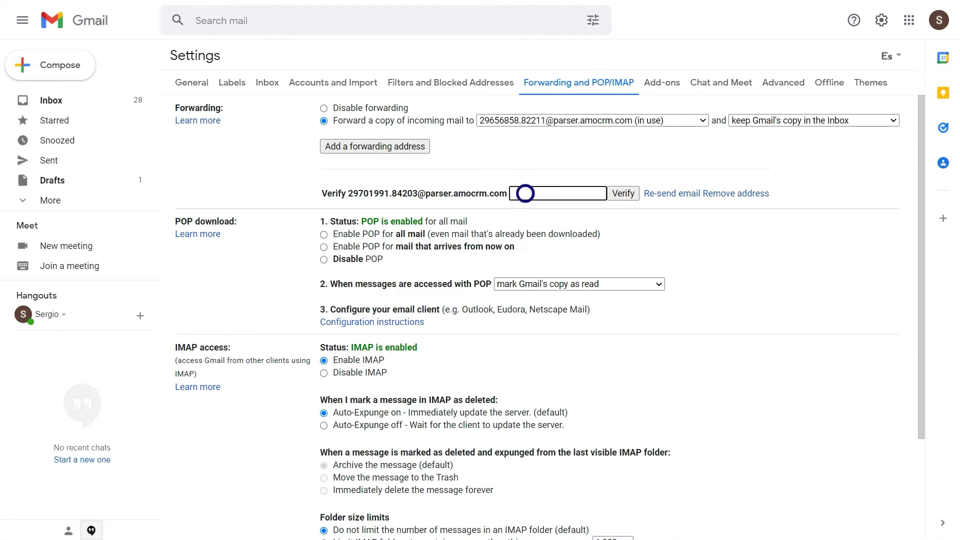
key("ctrl+v")
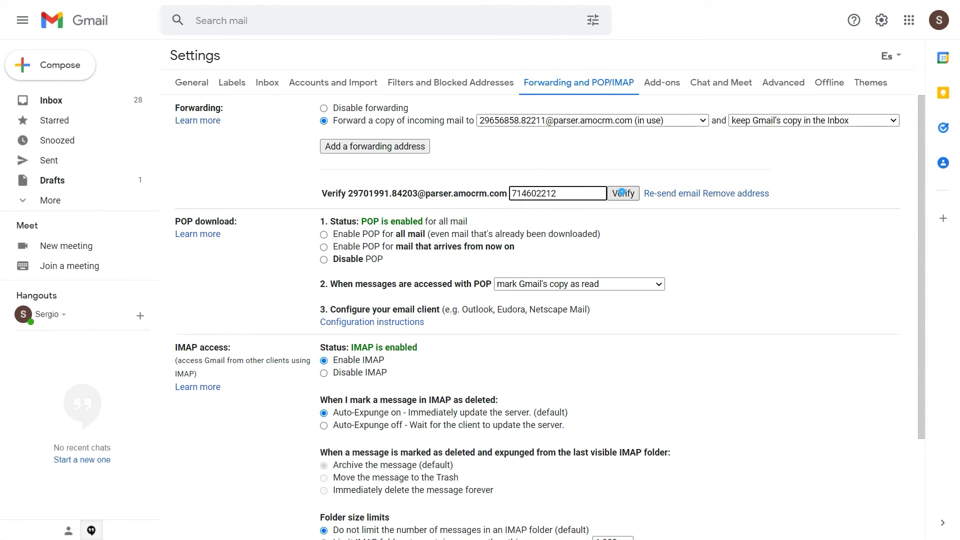
left_click(623, 193)
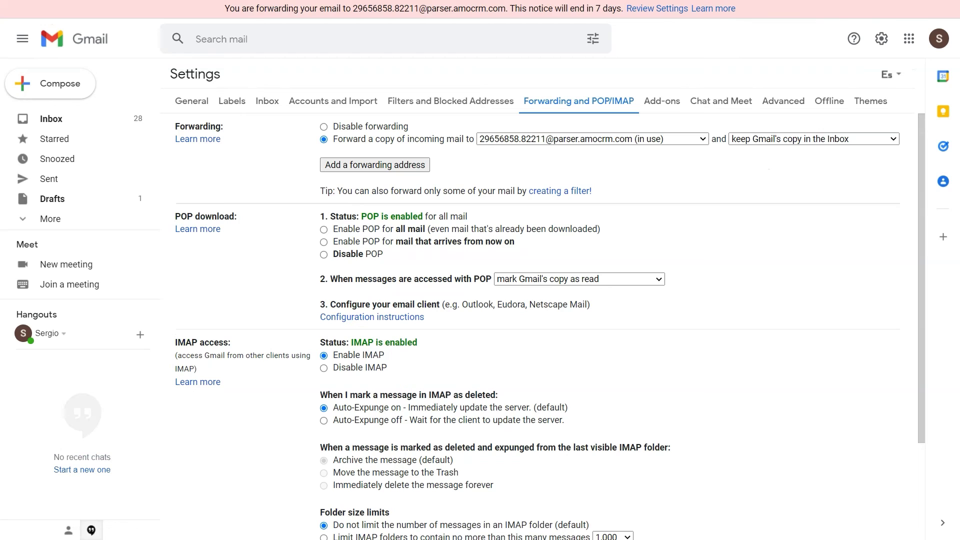
left_click(323, 126)
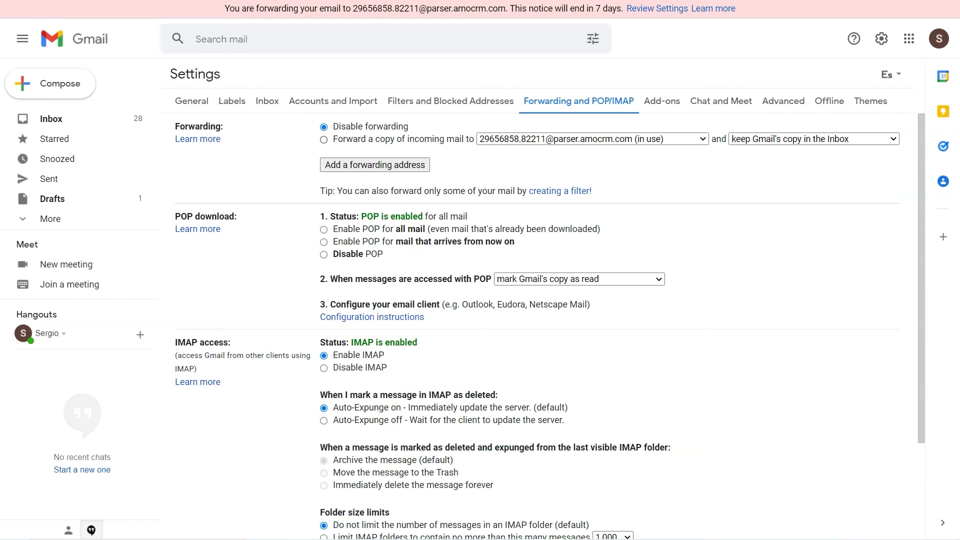
left_click(323, 139)
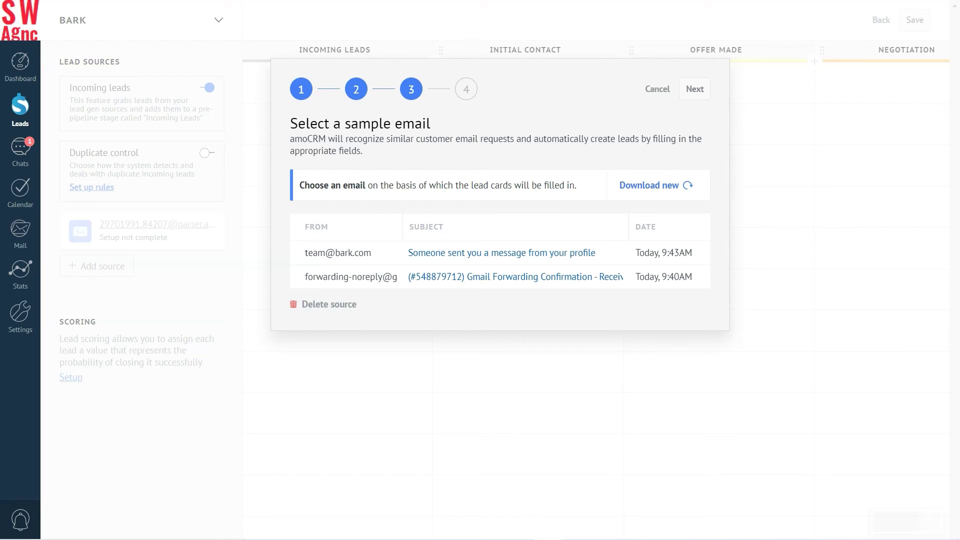
Step: Use the Bark email as the sample and map name, personal email, needs and requested updates
left_click(695, 89)
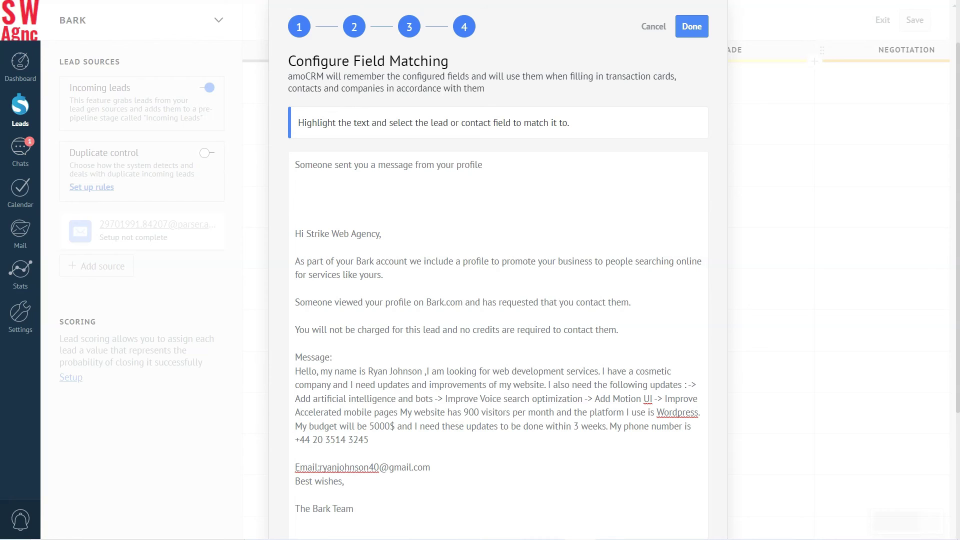
left_click_drag(368, 371, 422, 371)
left_click_drag(320, 467, 430, 467)
left_click(480, 440)
left_click_drag(405, 322, 433, 336)
left_click(460, 343)
left_click(481, 380)
Step: Map the mobile phone, Wordpress website platform and 900 website visitors to their fields
left_click_drag(300, 377, 369, 377)
left_click(400, 421)
left_click_drag(657, 350, 699, 350)
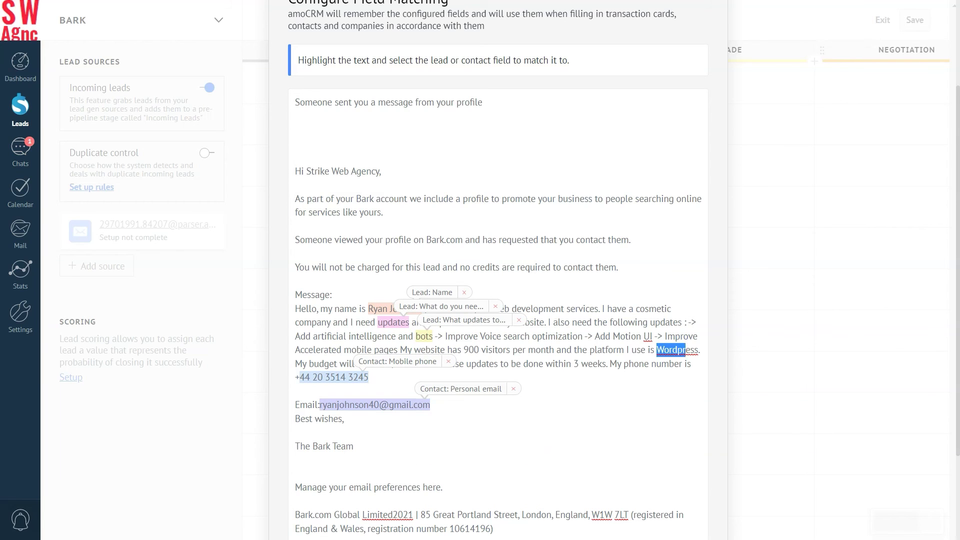
left_click(750, 415)
left_click_drag(464, 350, 479, 349)
left_click(520, 422)
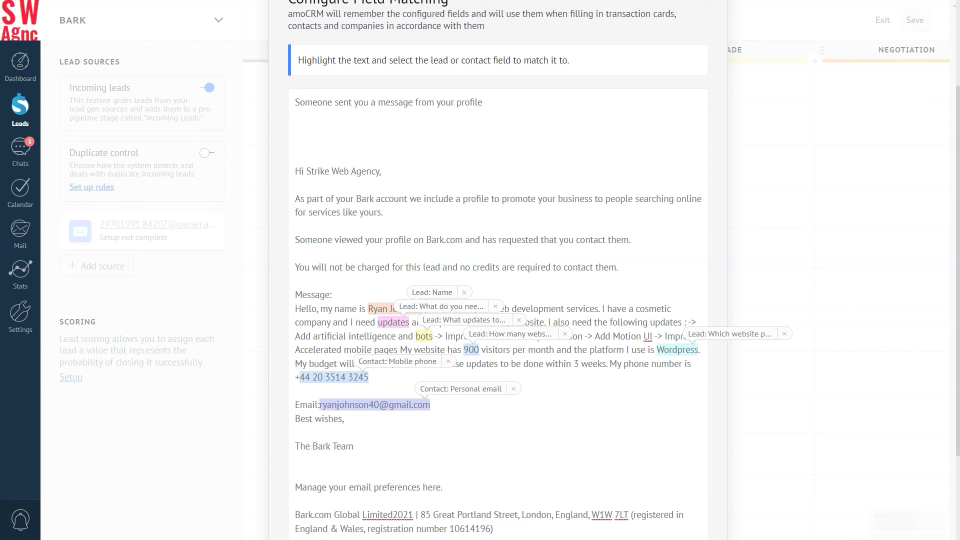
scroll(498, 300, "down", 2)
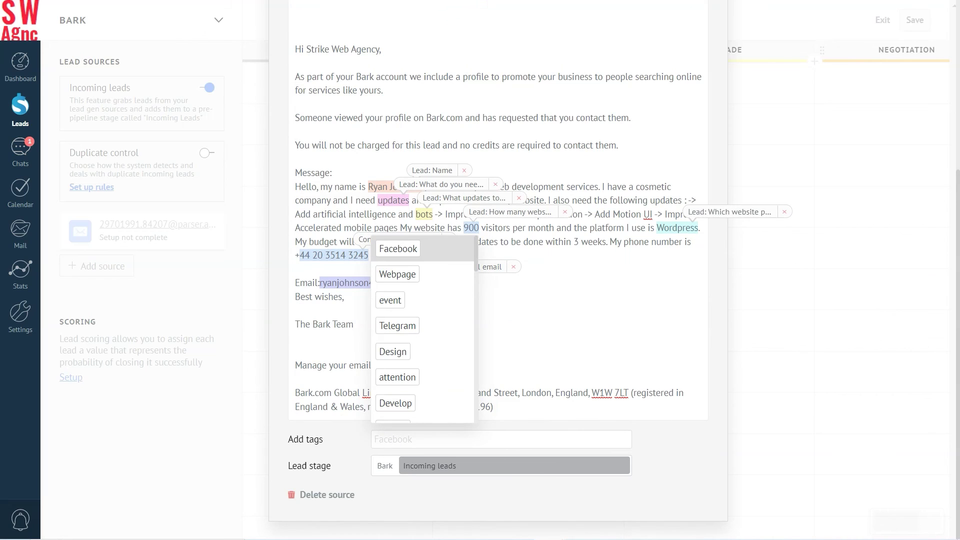
Step: Add the tags Parsing and webdevelopment to parsed leads
type("Parsing")
key("Return")
type("Web")
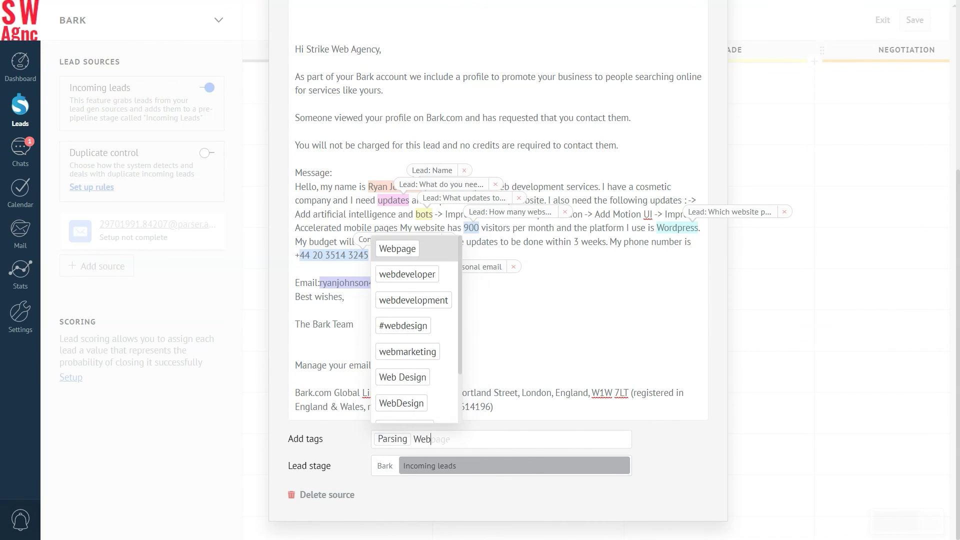
key("Return")
Step: Set the lead stage to Initial Contact and choose the responsible user for new leads
left_click(403, 464)
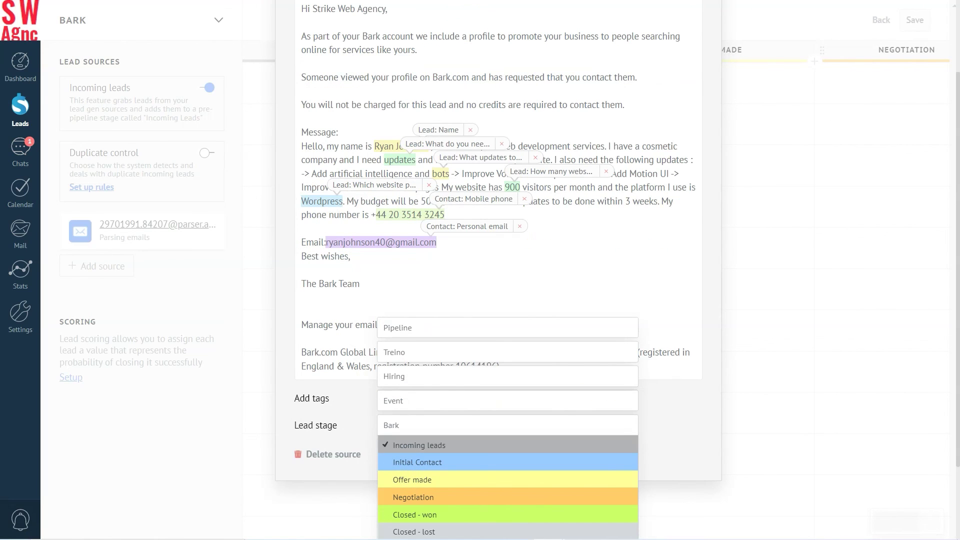
left_click(433, 462)
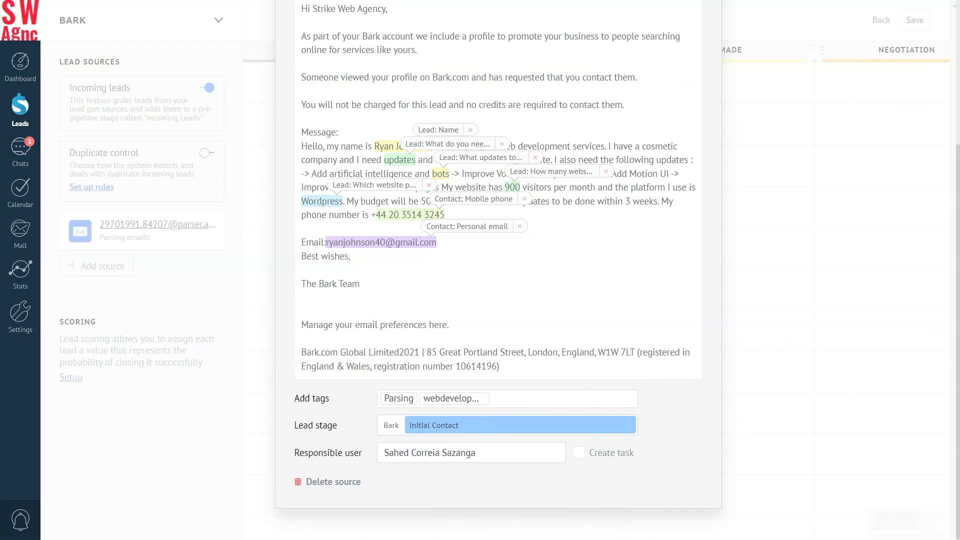
left_click(407, 452)
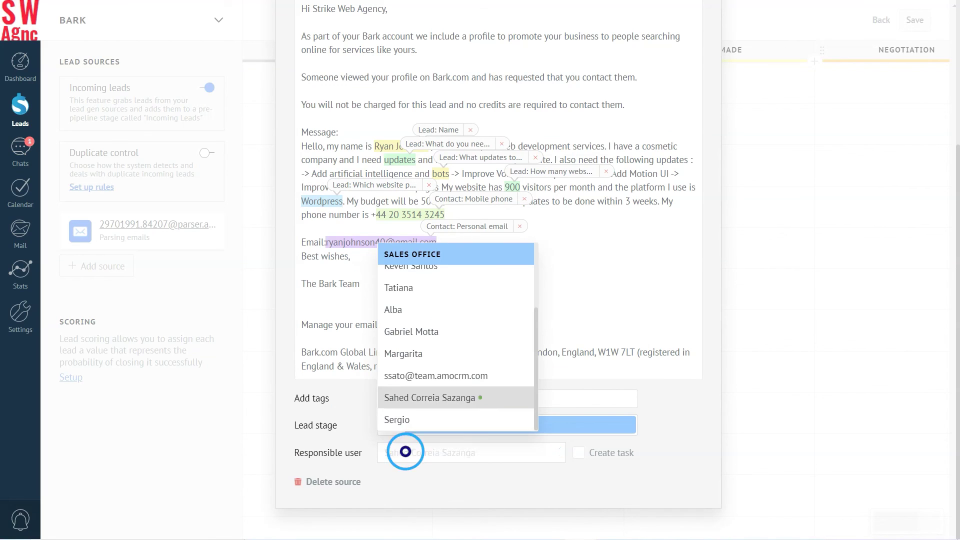
left_click(481, 397)
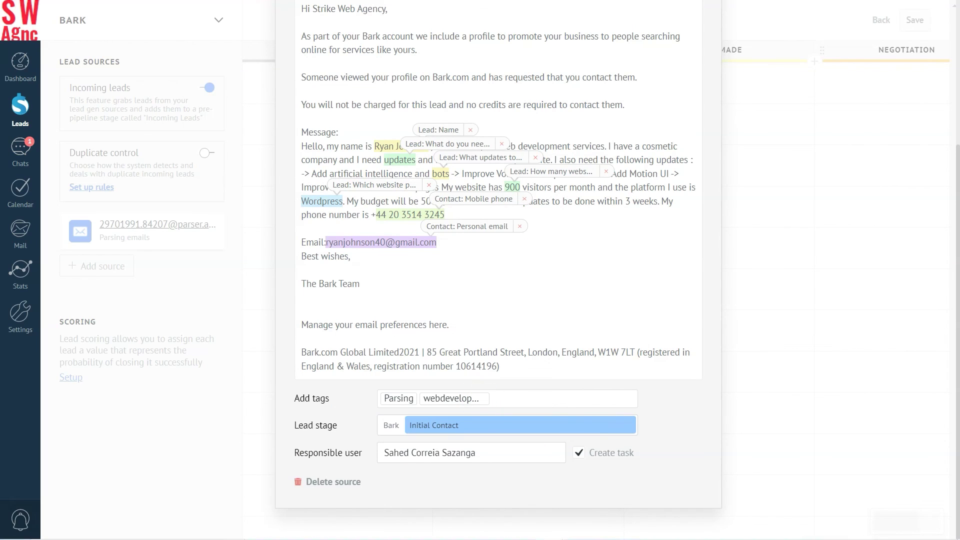
scroll(498, 270, "up", 5)
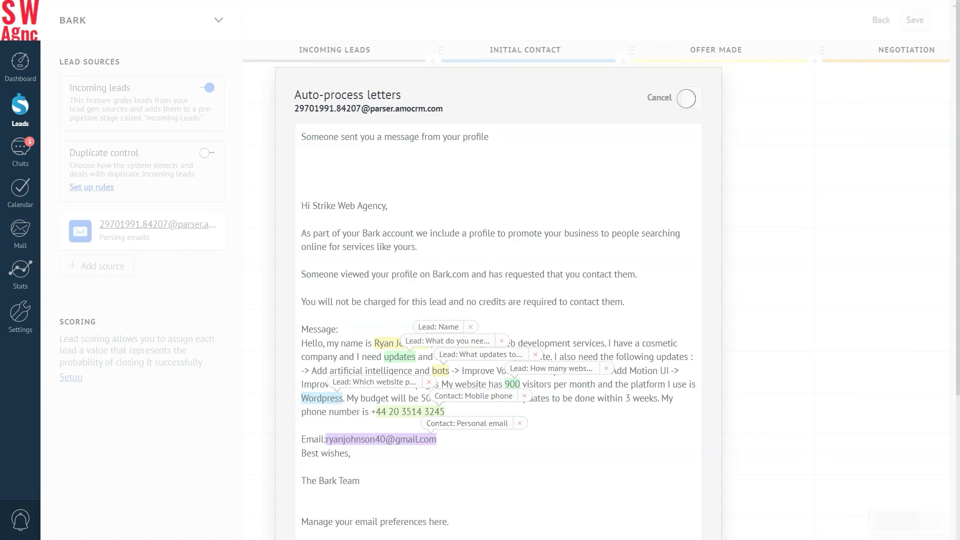